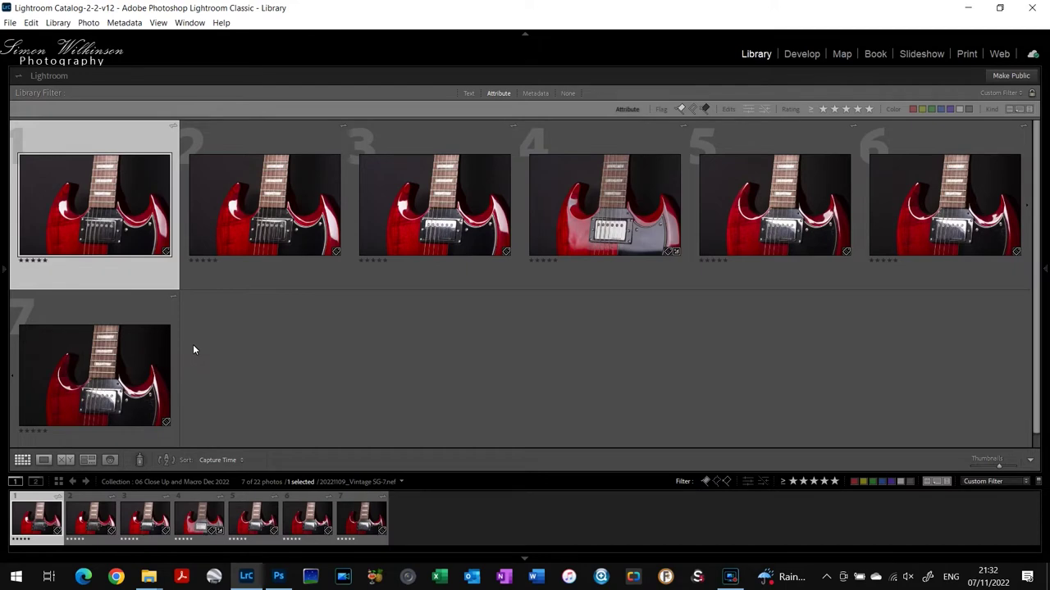
Select all seven SG guitar photos and open them as layers in one Photoshop document.
left_click(123, 358, "shift")
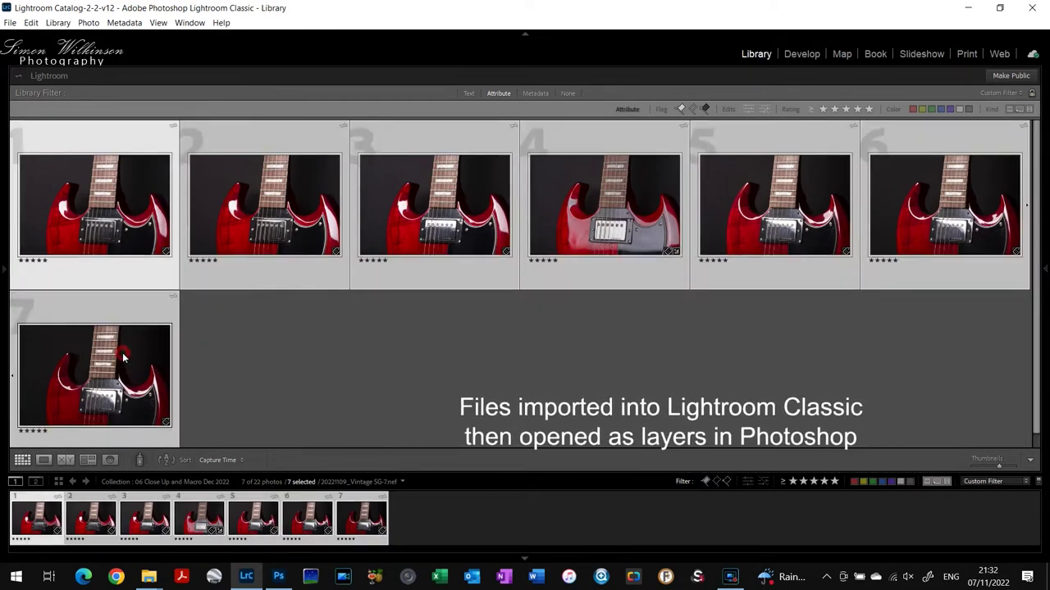
right_click(123, 358)
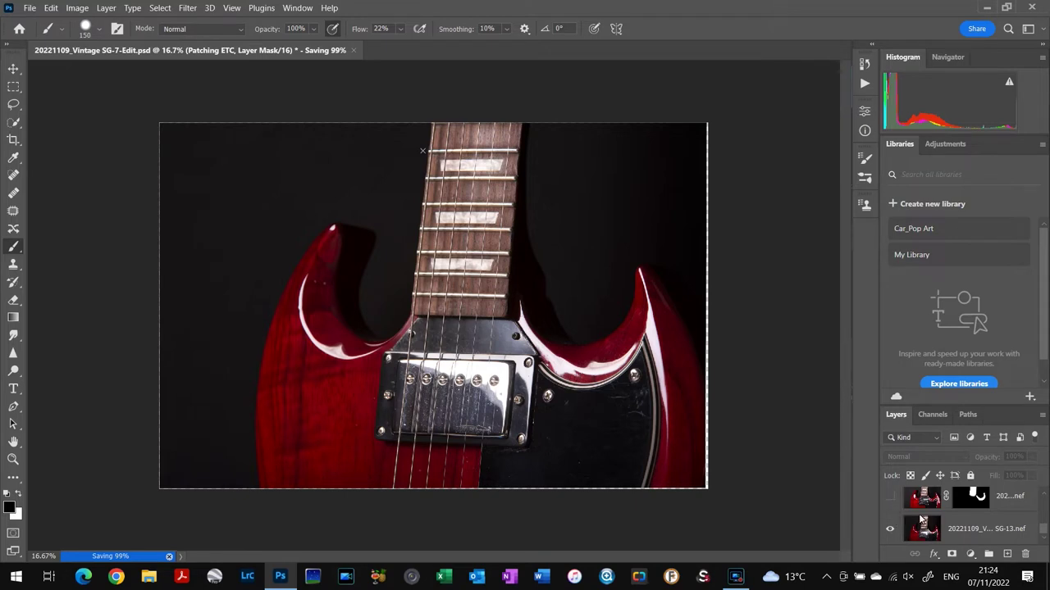
Make the four masked guitar layers and the Patching ETC layer visible.
left_click(891, 496)
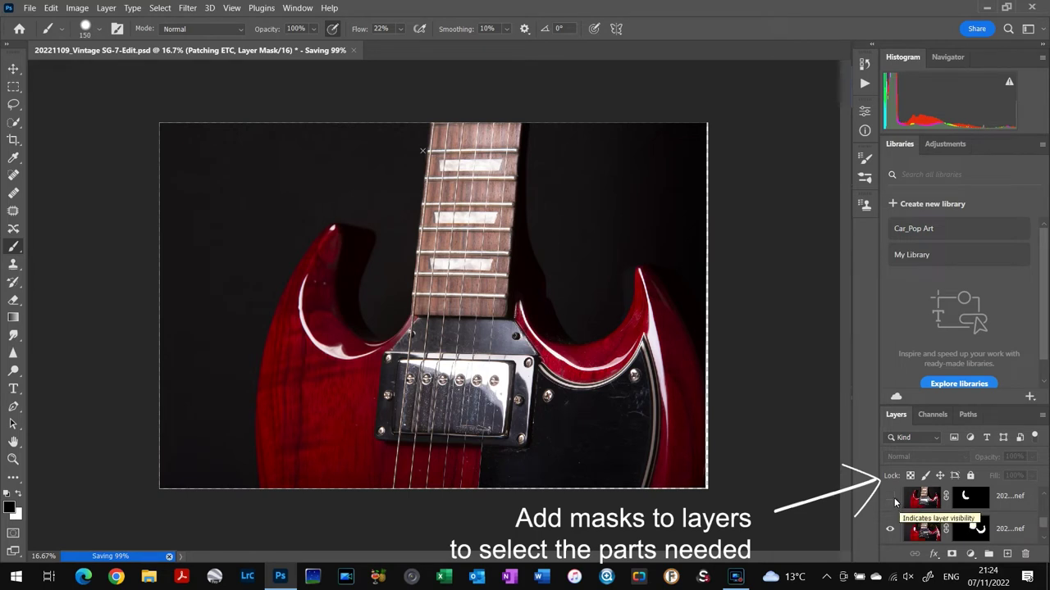
left_click(891, 498)
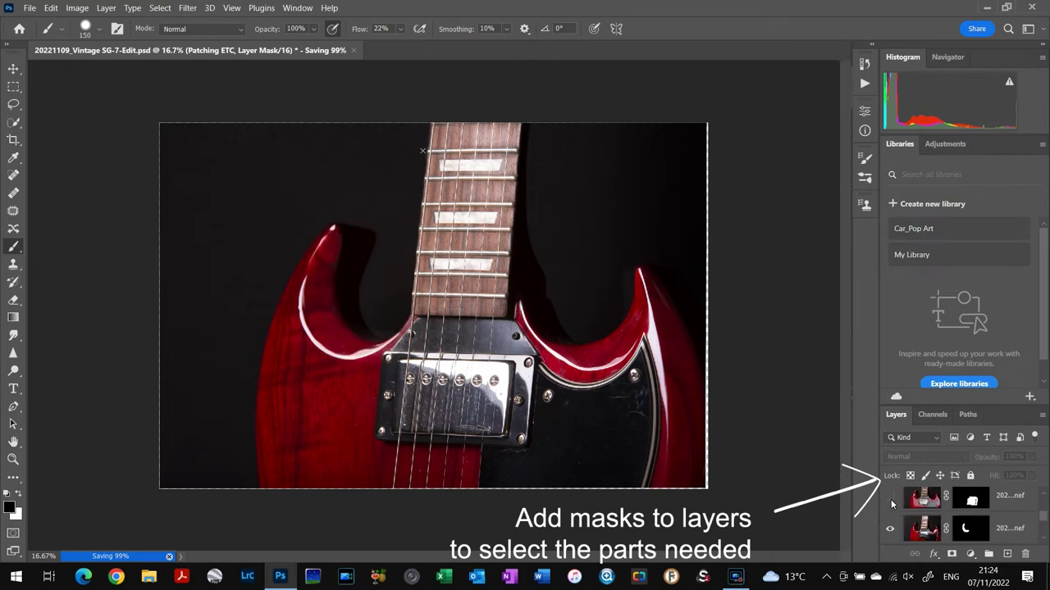
left_click(892, 501)
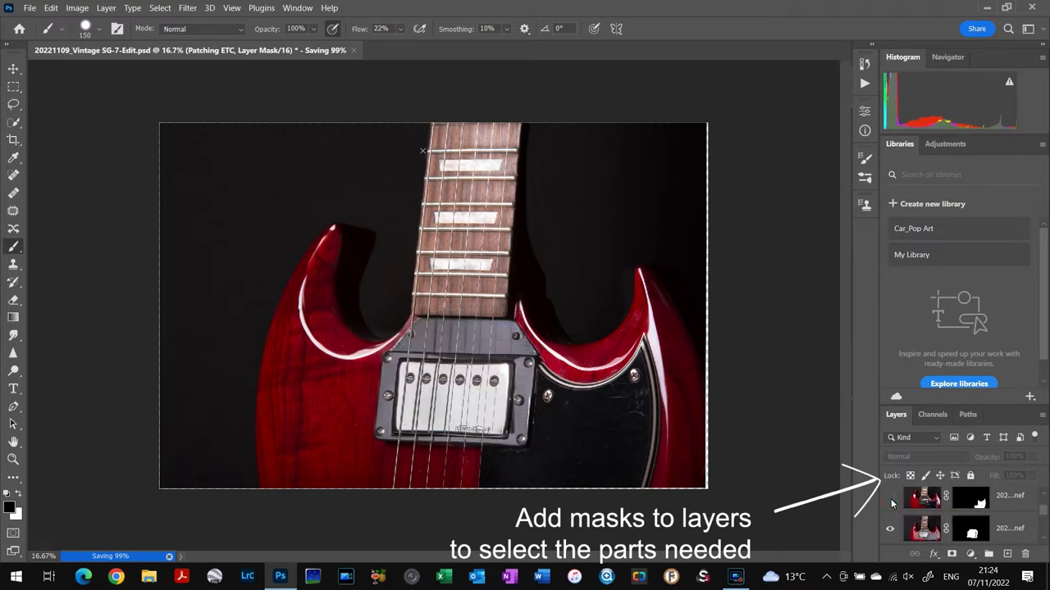
left_click(890, 498)
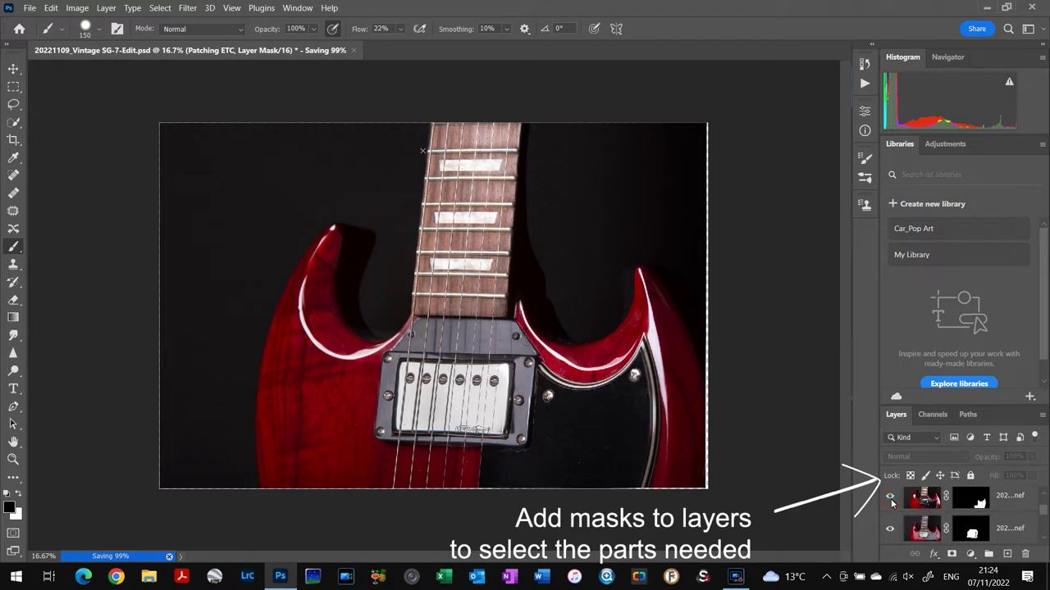
scroll(891, 502, "up", 1)
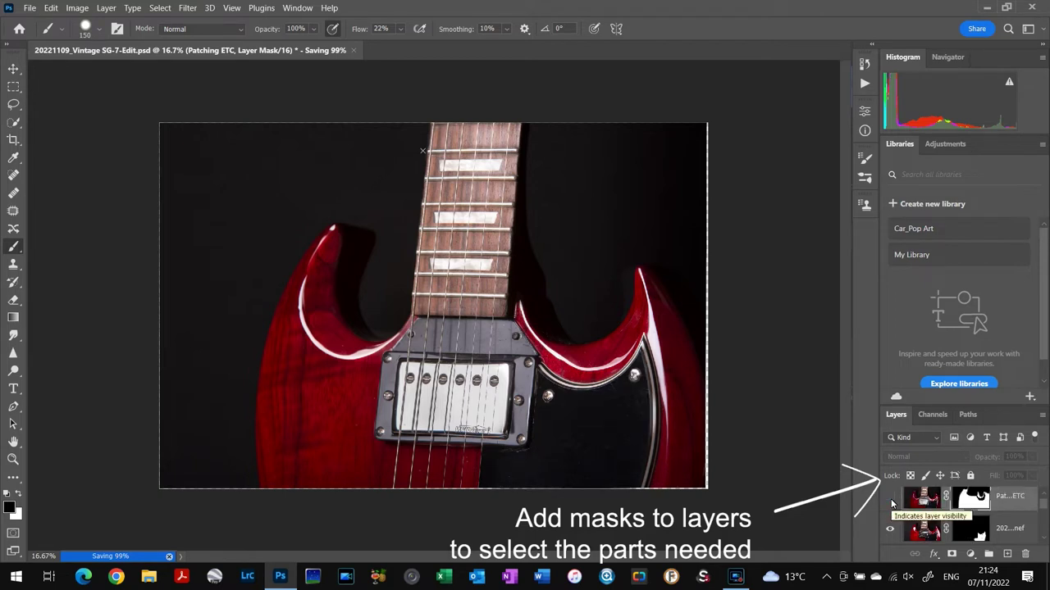
left_click(891, 498)
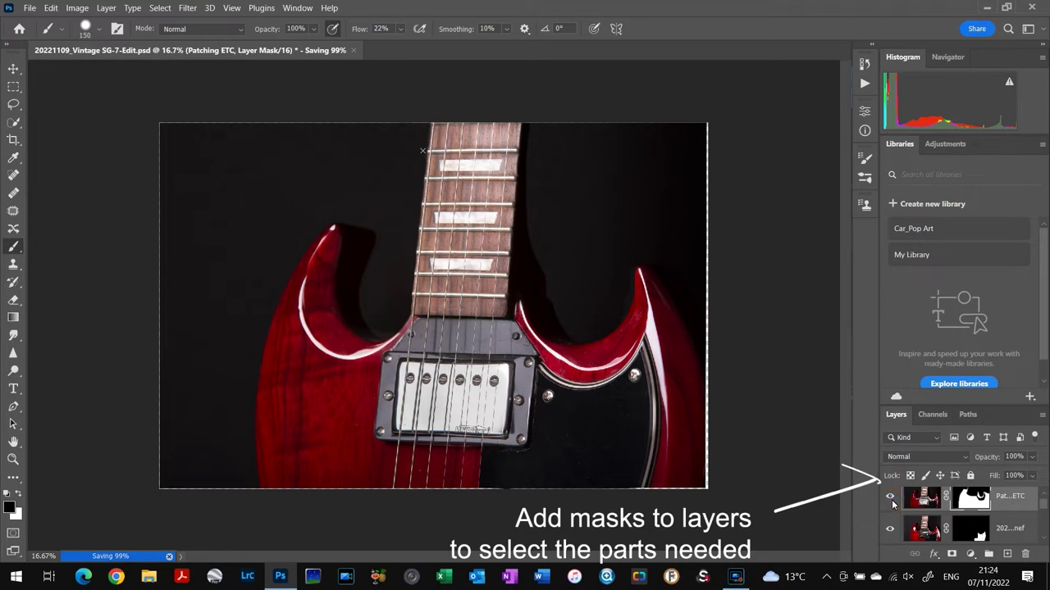
scroll(892, 499, "up", 1)
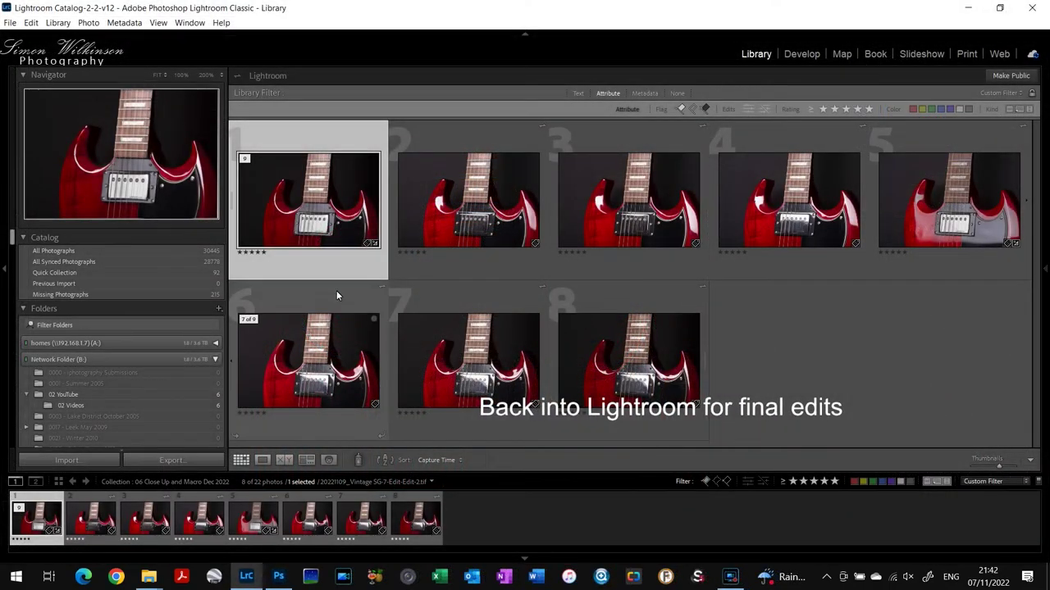
Apply the B&W Starter preset to 20221109_Vintage SG-7-Edit-Edit-2.tif in Develop.
left_click(796, 54)
left_click(64, 290)
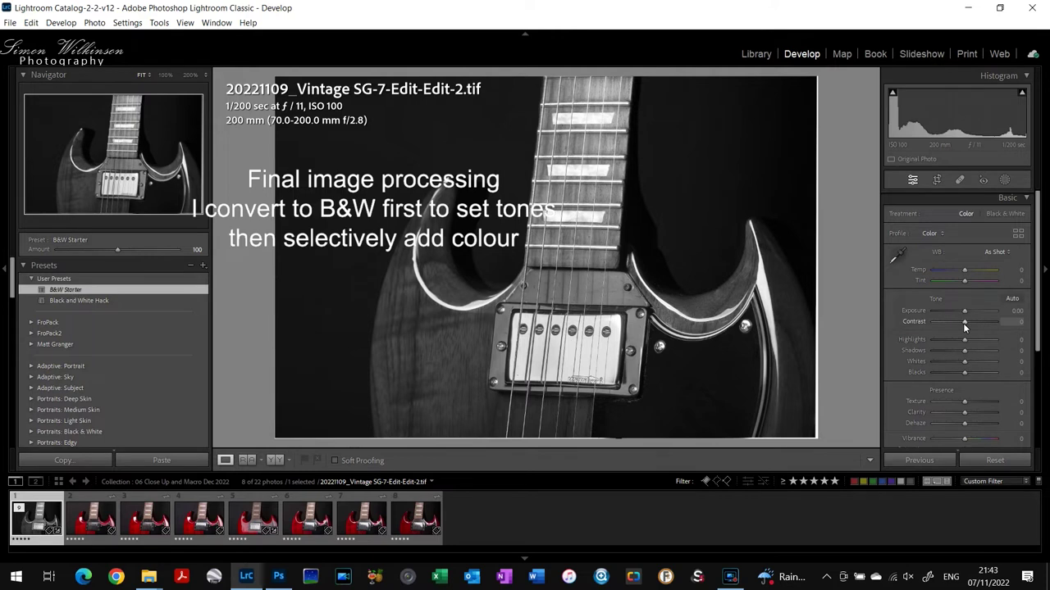
Set Contrast +51, Highlights -54, Shadows +40, Blacks +16, Clarity +44 and Vibrance +40.
left_click_drag(964, 322, 981, 326)
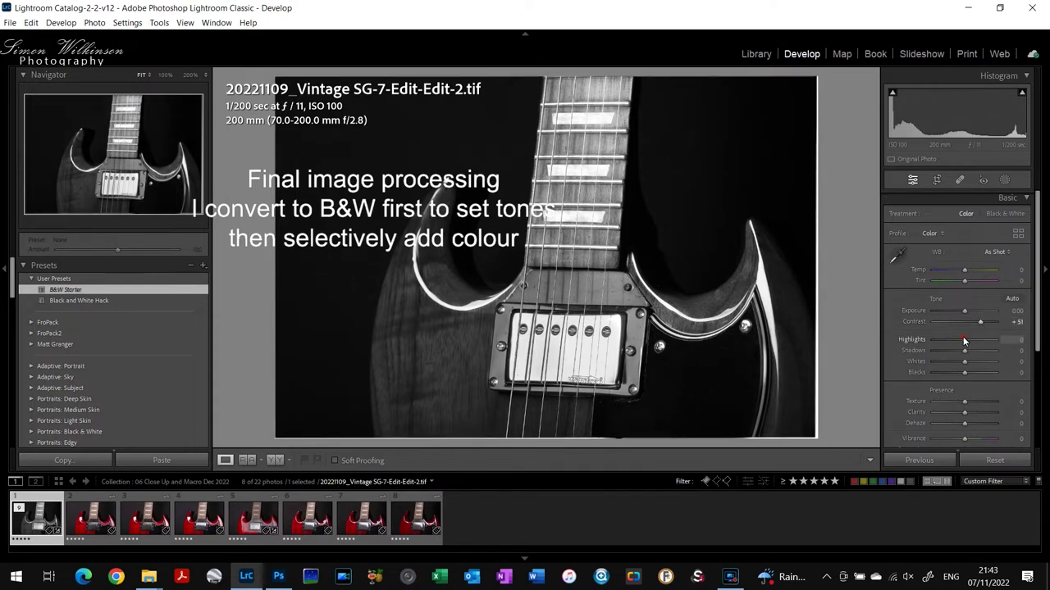
left_click_drag(964, 340, 945, 343)
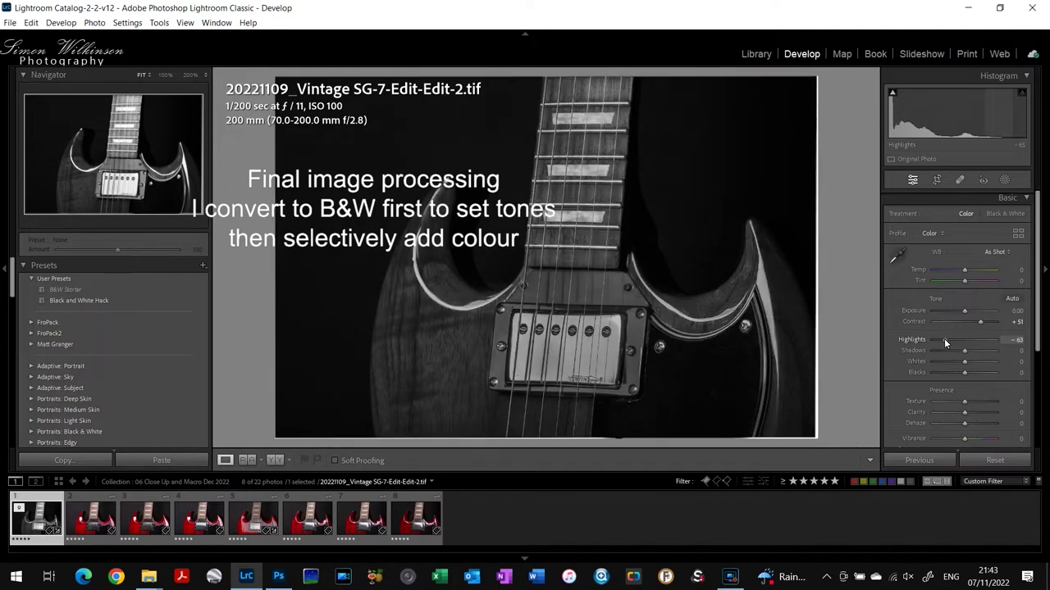
left_click_drag(945, 342, 954, 361)
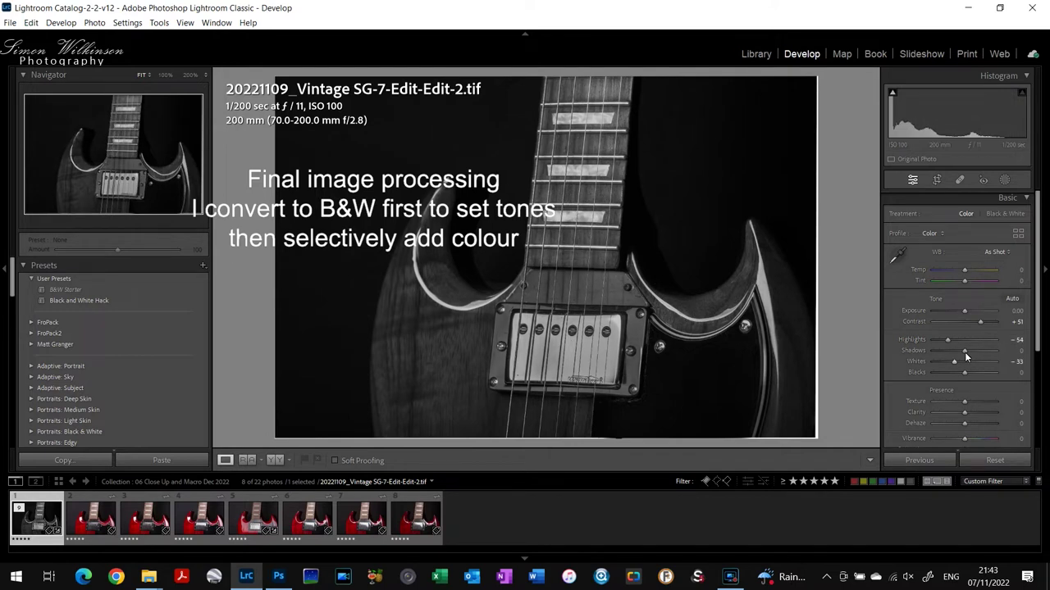
left_click_drag(965, 351, 976, 354)
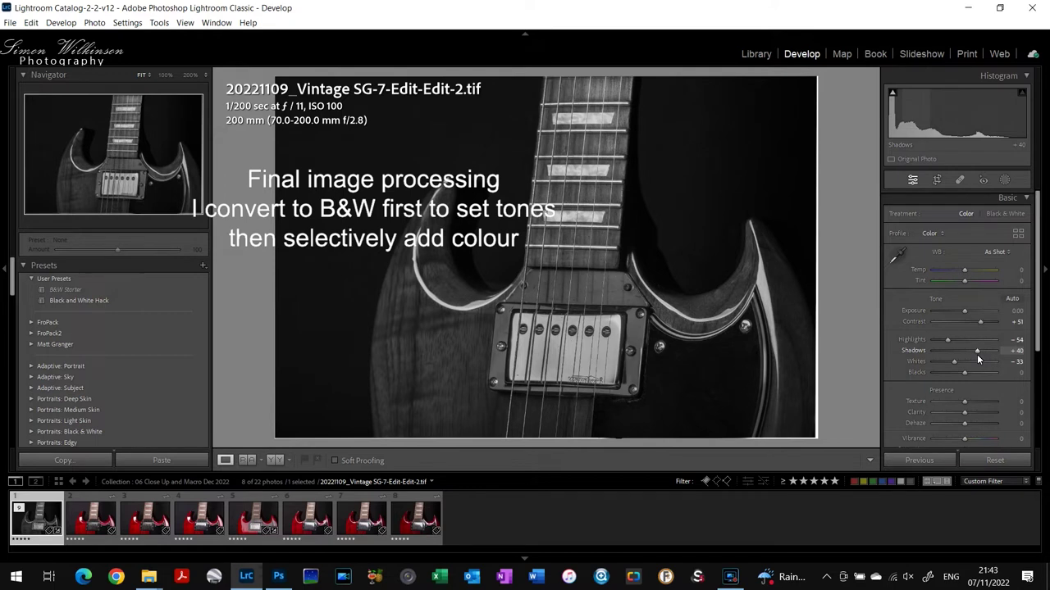
left_click_drag(964, 372, 969, 372)
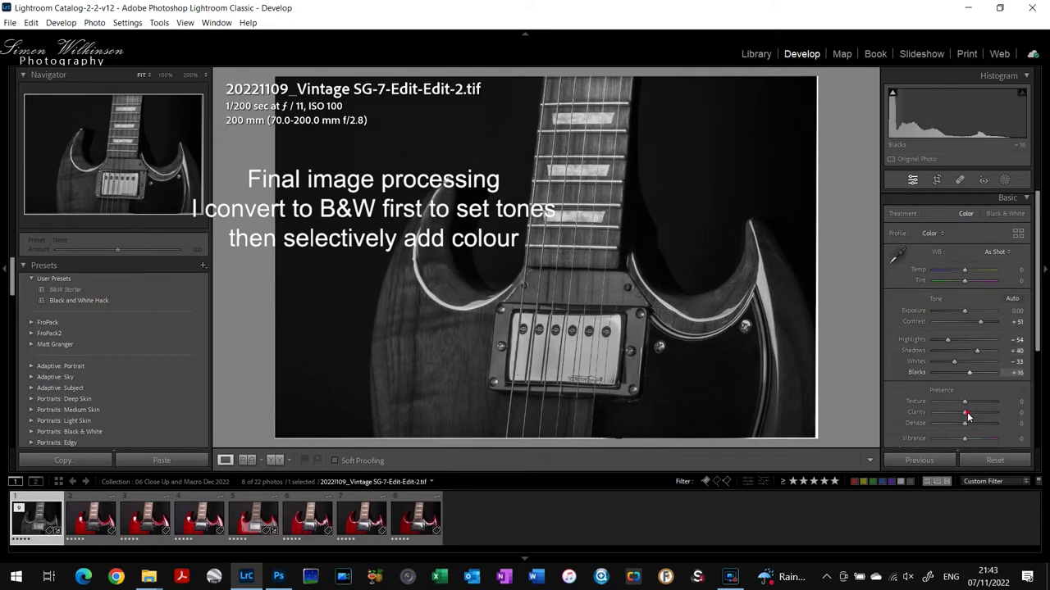
mouse_move(965, 412)
left_mouse_down()
mouse_move(979, 412)
mouse_move(975, 401)
left_mouse_up()
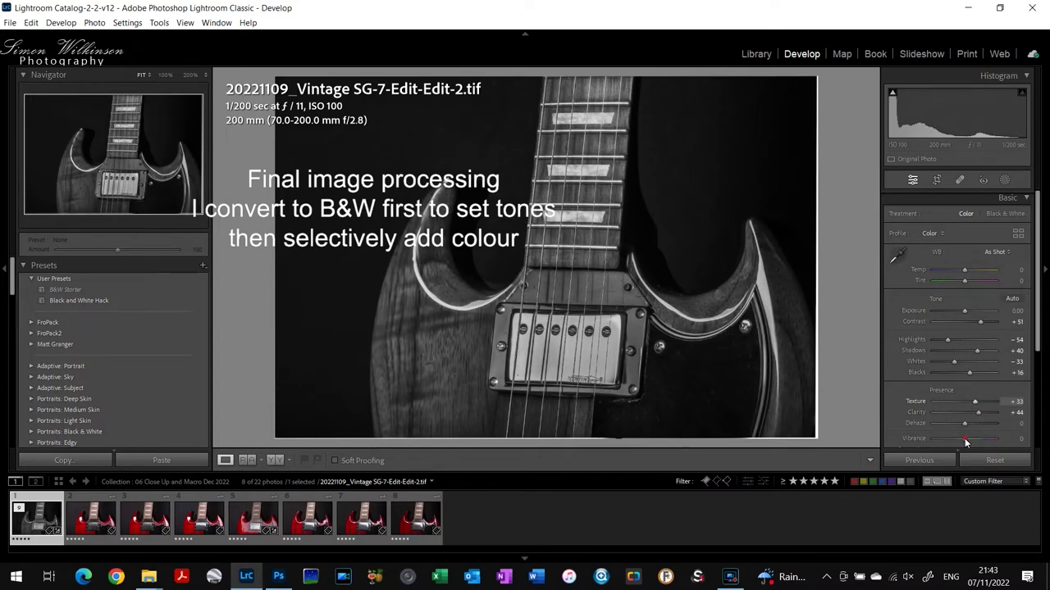
left_click_drag(965, 440, 977, 439)
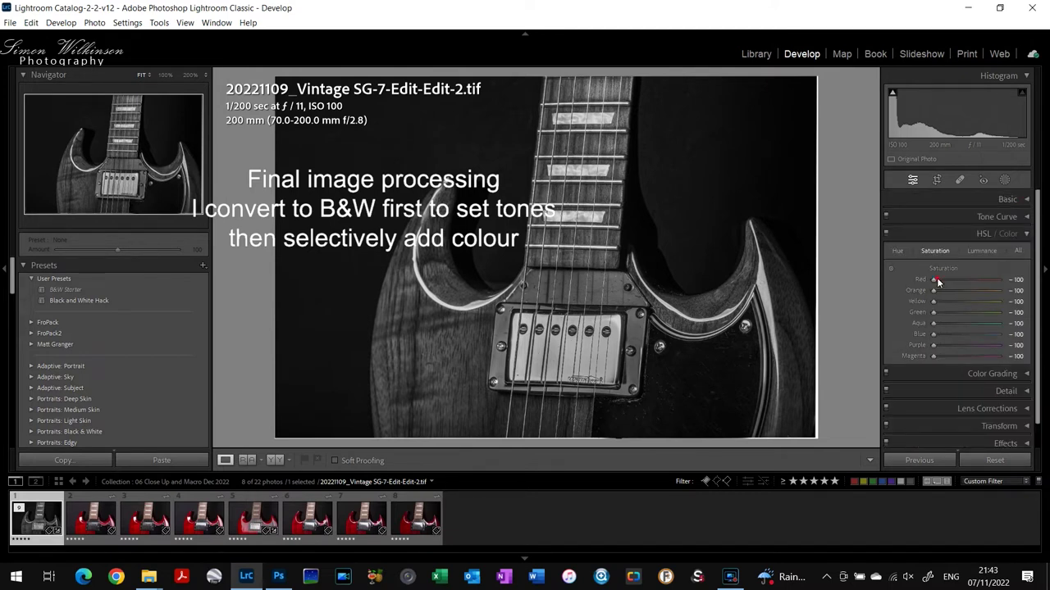
Set HSL saturation to Red -17, Orange -42, Yellow -27 and Magenta -28.
left_click_drag(935, 279, 961, 279)
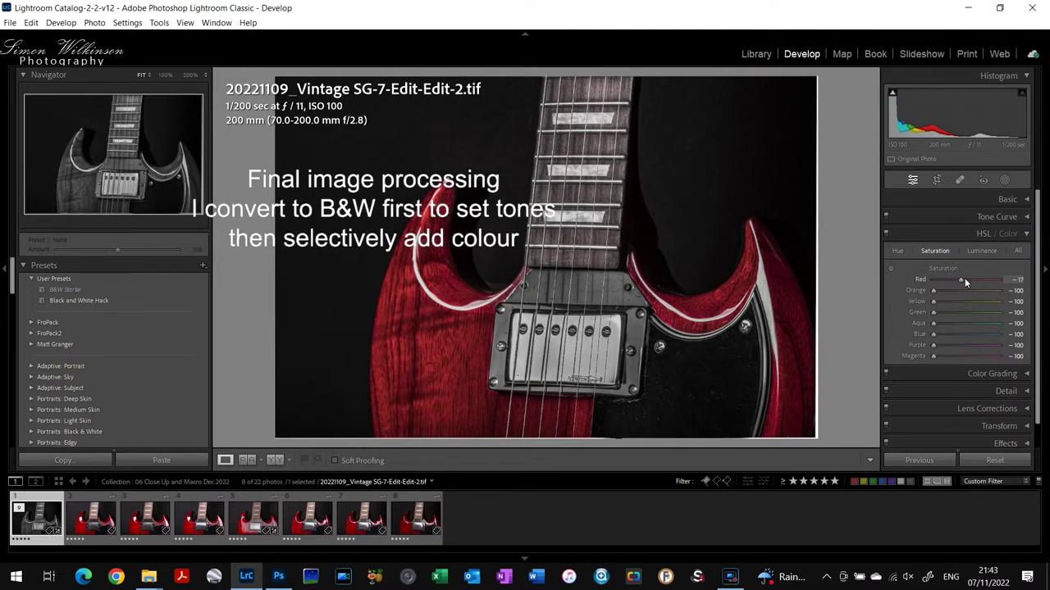
left_click_drag(933, 291, 952, 291)
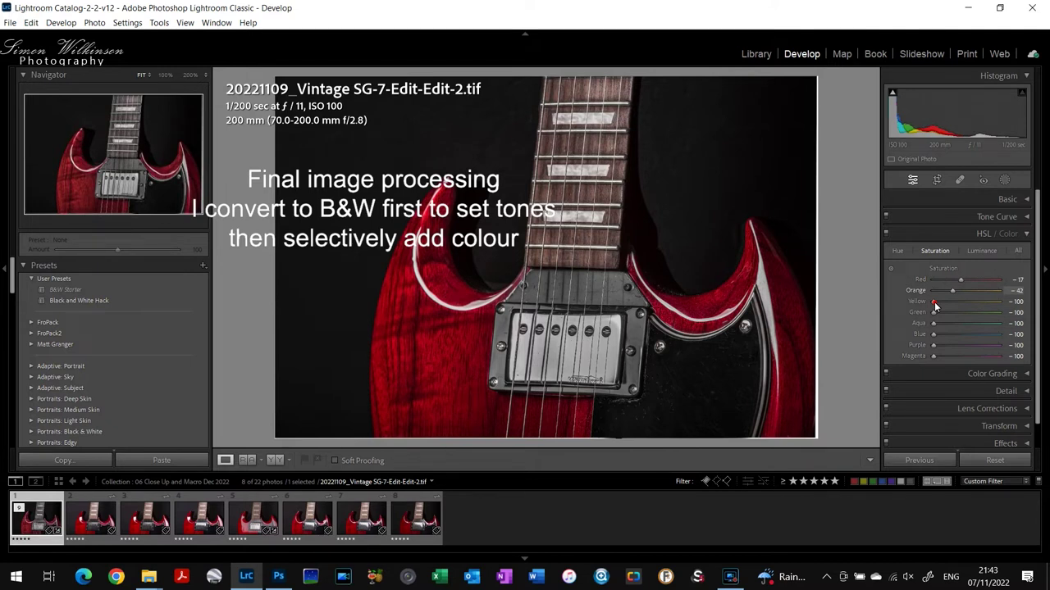
left_click_drag(933, 301, 959, 303)
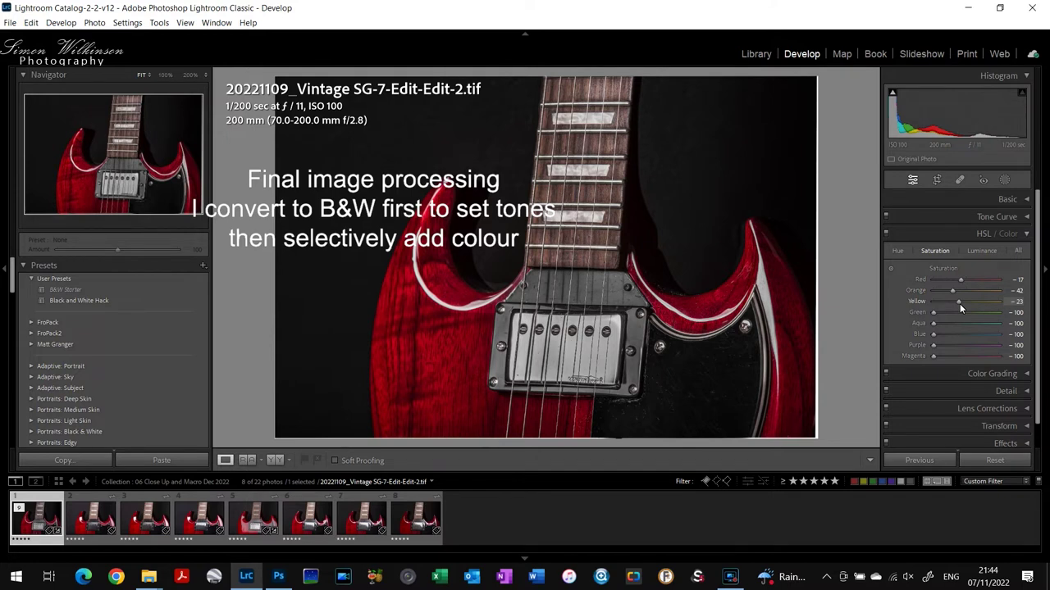
left_click_drag(960, 303, 956, 304)
left_click_drag(933, 358, 956, 357)
key("ctrl+4")
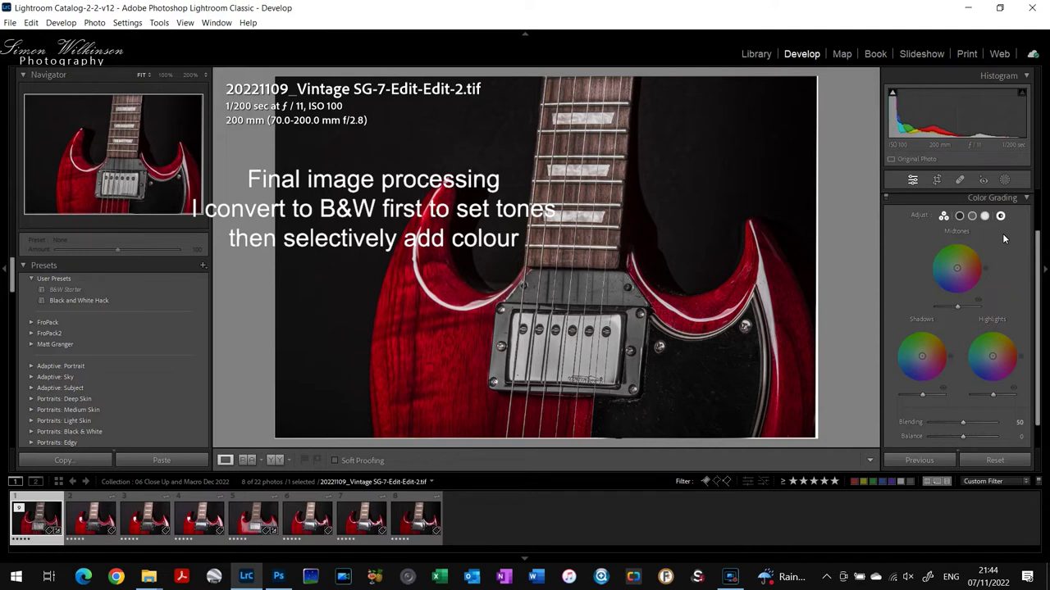
Give the Global colour grade a blue tint of hue 239, saturation 13.
left_click(999, 216)
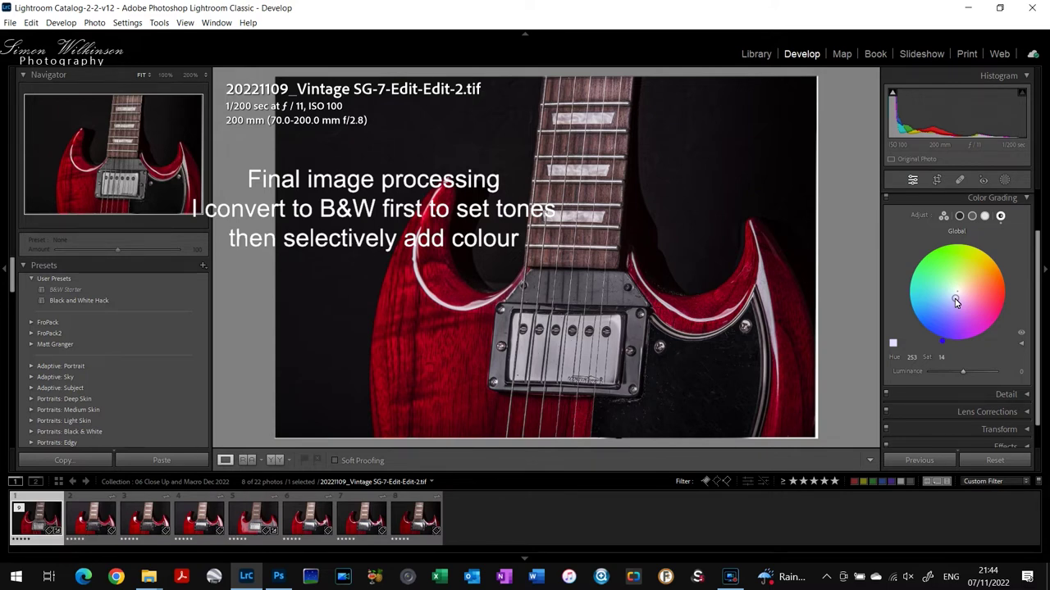
left_click_drag(955, 302, 955, 301)
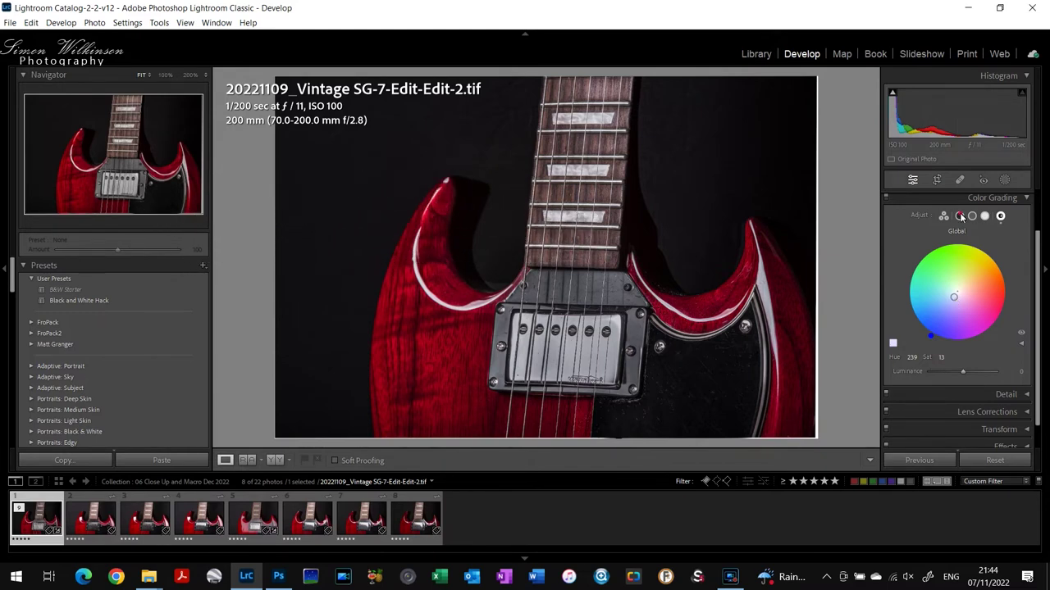
left_click(961, 217)
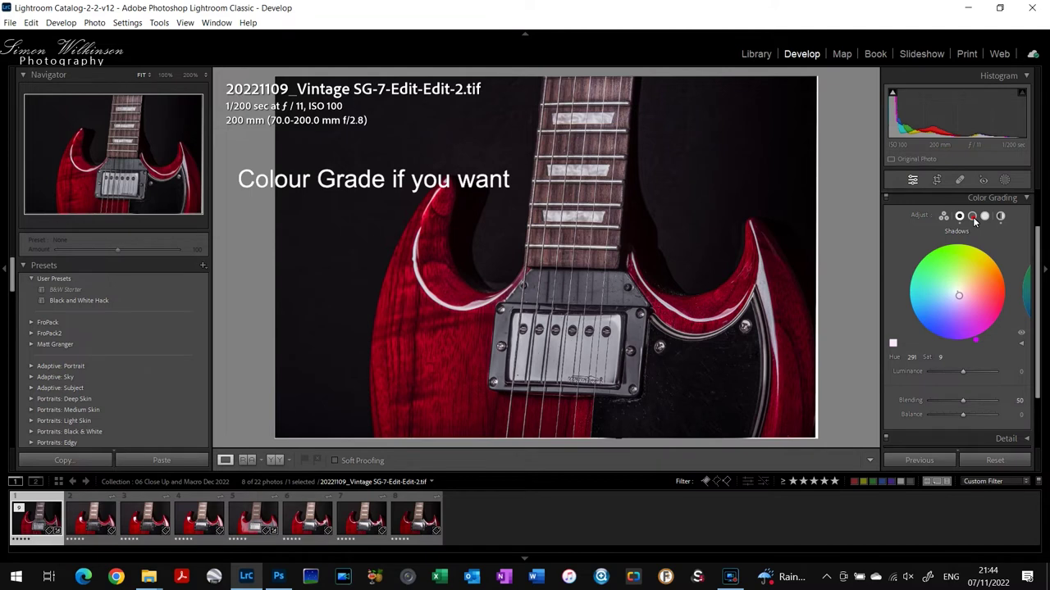
Tint the highlights warm yellow at hue 69, saturation 24, then collapse Color Grading.
left_click(973, 217)
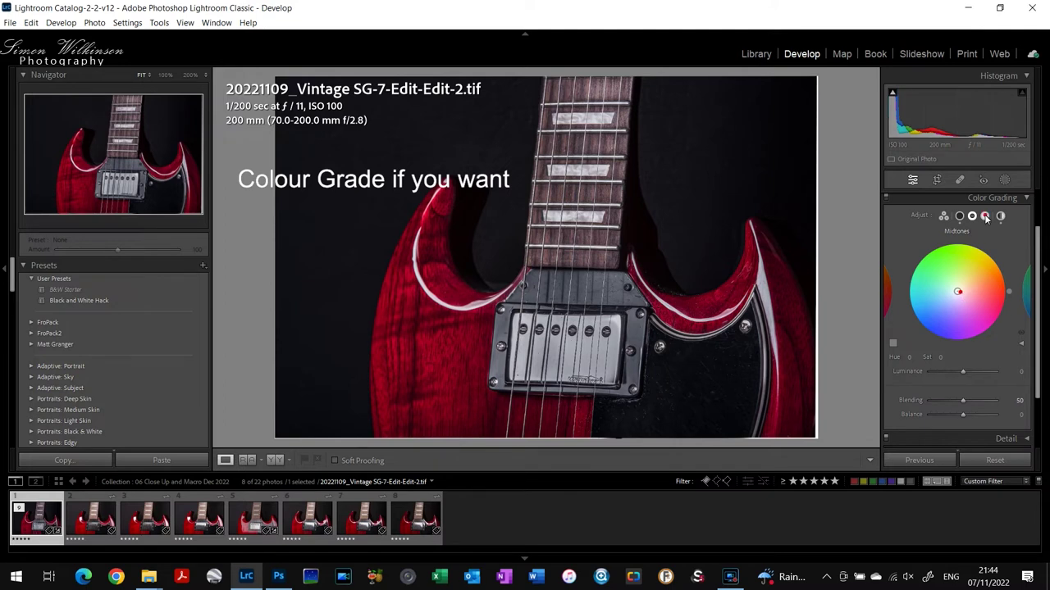
left_click(985, 217)
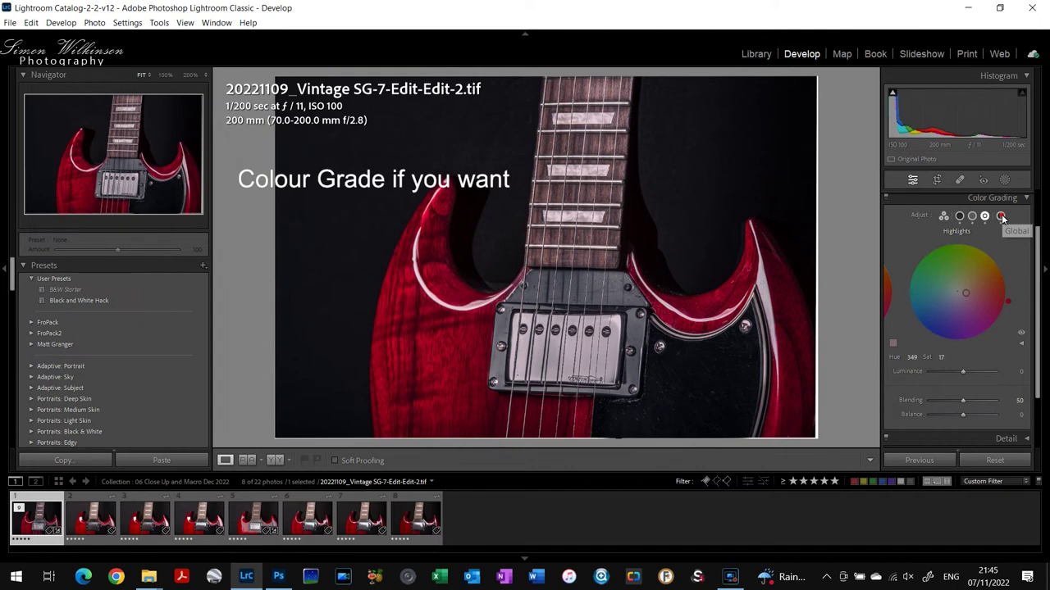
left_click_drag(966, 293, 965, 294)
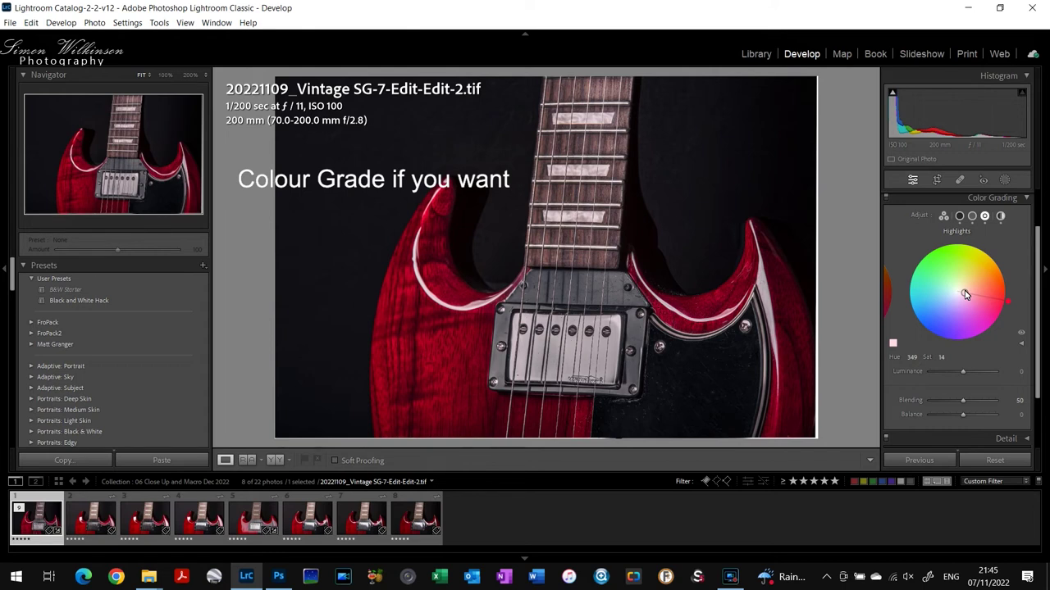
left_click_drag(965, 294, 961, 280)
left_click(1027, 200)
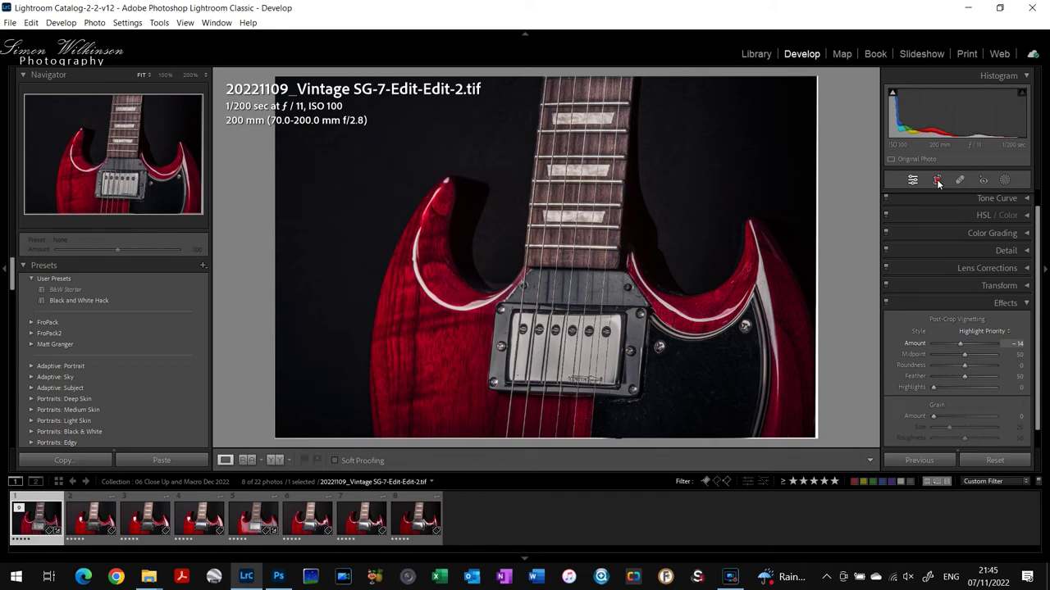
Open the Crop & Straighten tool on the finished guitar photo.
left_click(937, 180)
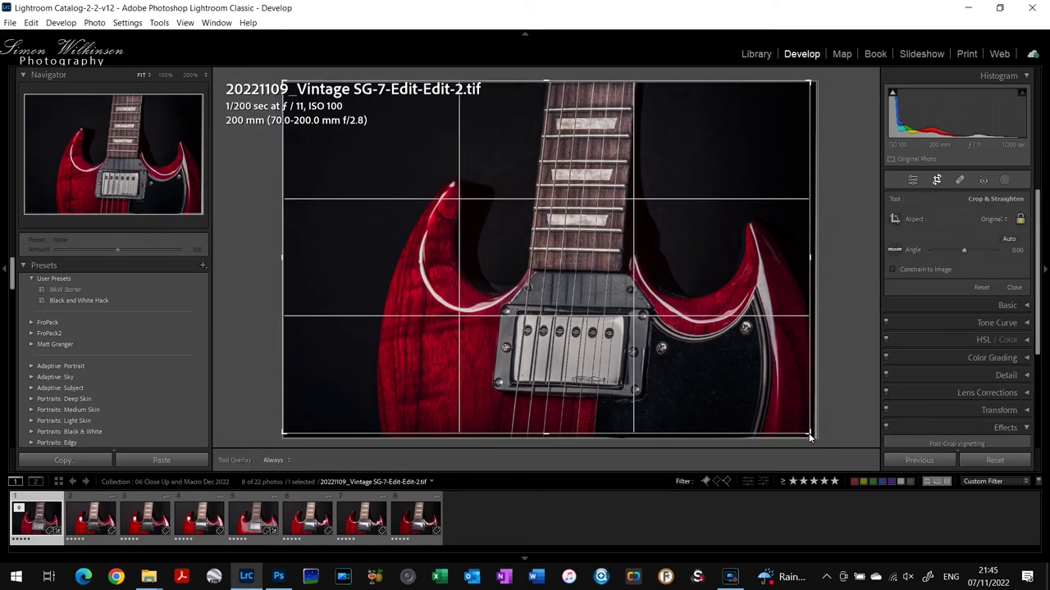